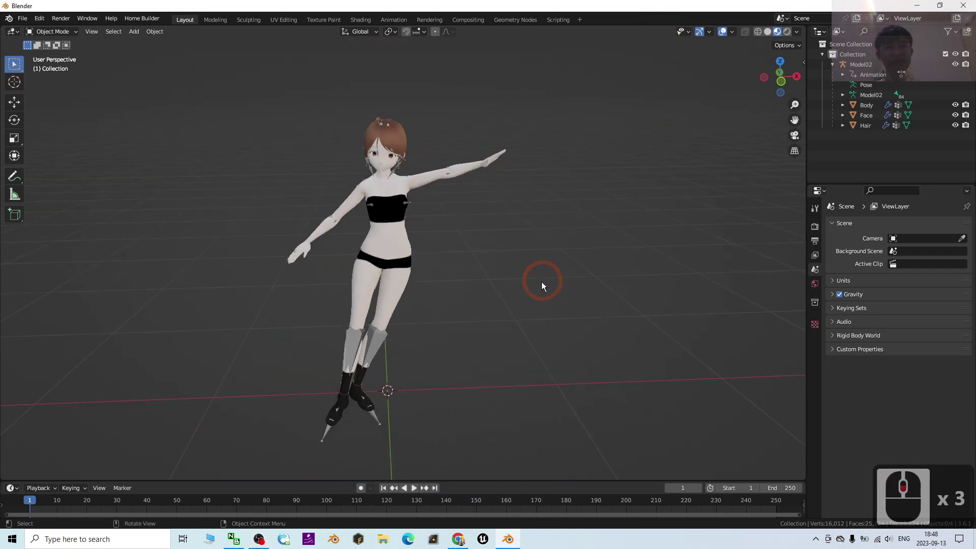
Step: Play the avatar's skating animation in the timeline
{"action": "scroll", "coordinate": [509, 300], "scroll_direction": "up", "scroll_amount": 2}
{"action": "middle_click_drag", "start_coordinate": [477, 320], "coordinate": [247, 196]}
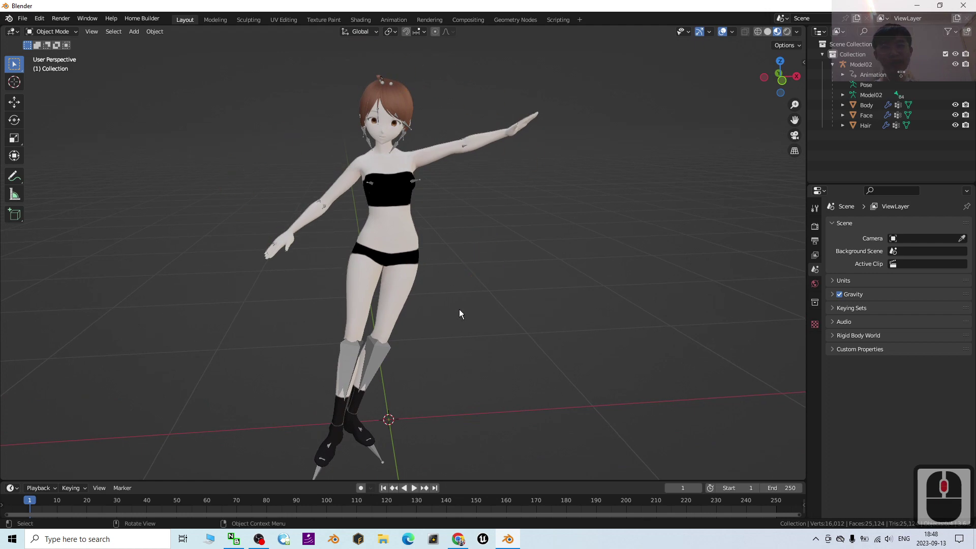
{"action": "middle_click_drag", "start_coordinate": [455, 318], "coordinate": [271, 238]}
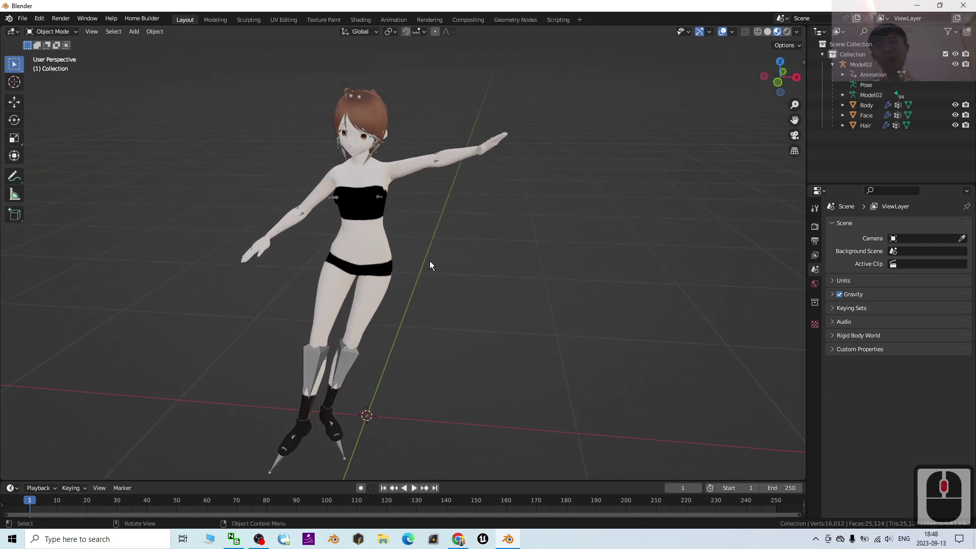
{"action": "left_click", "coordinate": [412, 489]}
{"action": "middle_click_drag", "start_coordinate": [414, 436], "coordinate": [432, 444]}
Step: Stop playback, rewind to frame 1 and select the Model02 armature
{"action": "left_click", "coordinate": [404, 489]}
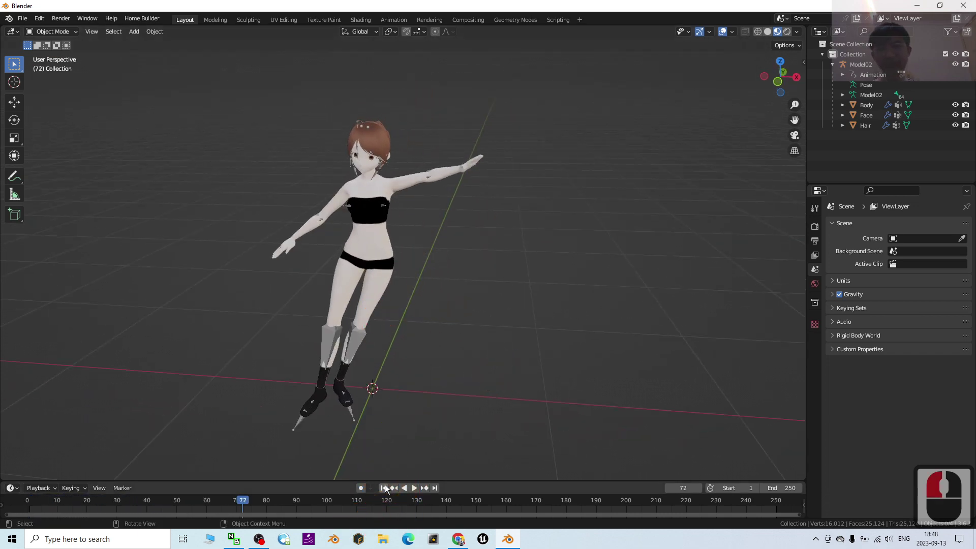
{"action": "key", "text": "shift+Left"}
{"action": "left_click_drag", "start_coordinate": [319, 478], "coordinate": [325, 446]}
{"action": "double_click", "coordinate": [352, 325]}
{"action": "middle_click_drag", "start_coordinate": [349, 302], "coordinate": [494, 185]}
Step: Select Model02 with its Body, Face and Hair meshes in the Outliner and copy them
{"action": "scroll", "coordinate": [516, 361], "scroll_direction": "down", "scroll_amount": 1}
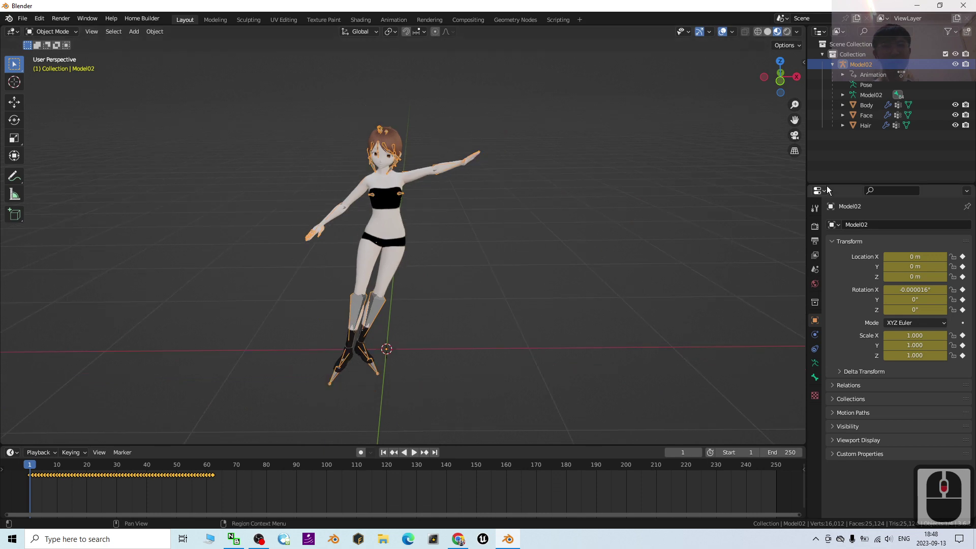
{"action": "left_click", "coordinate": [866, 125]}
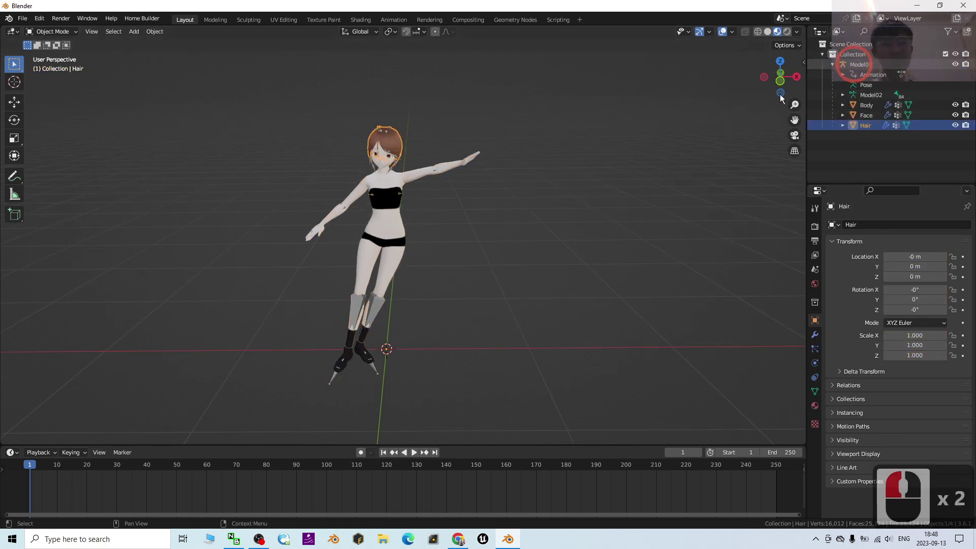
{"action": "left_click", "coordinate": [862, 65]}
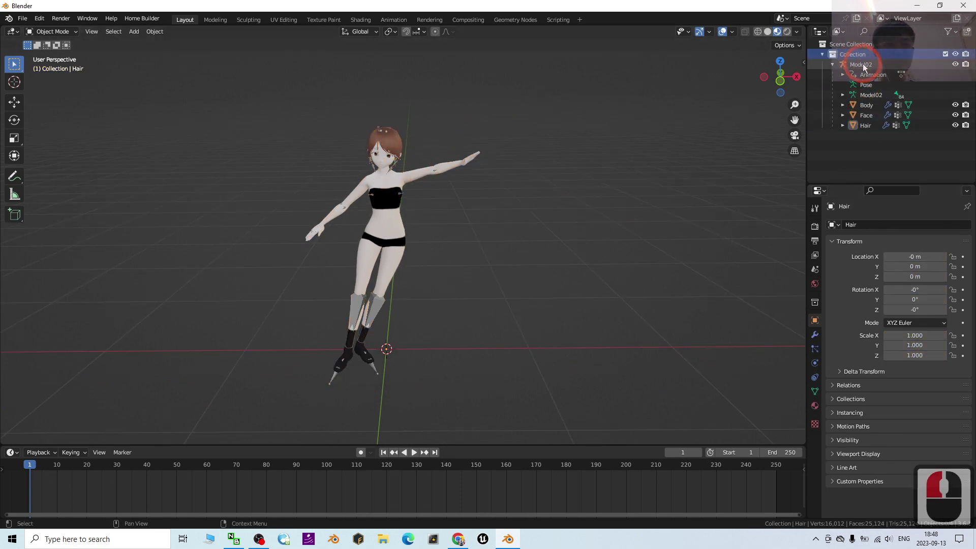
{"action": "left_click", "coordinate": [862, 64]}
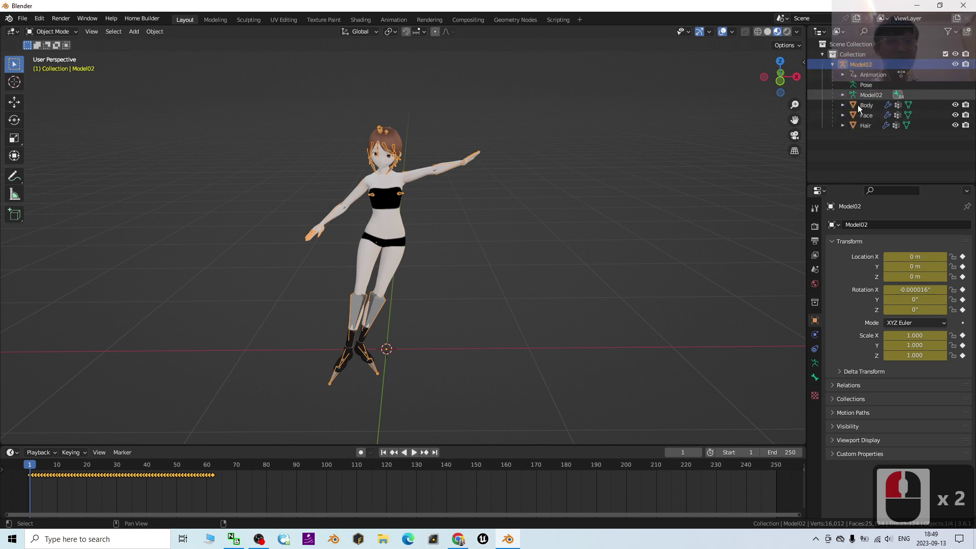
{"action": "left_click", "coordinate": [867, 126], "text": "shift"}
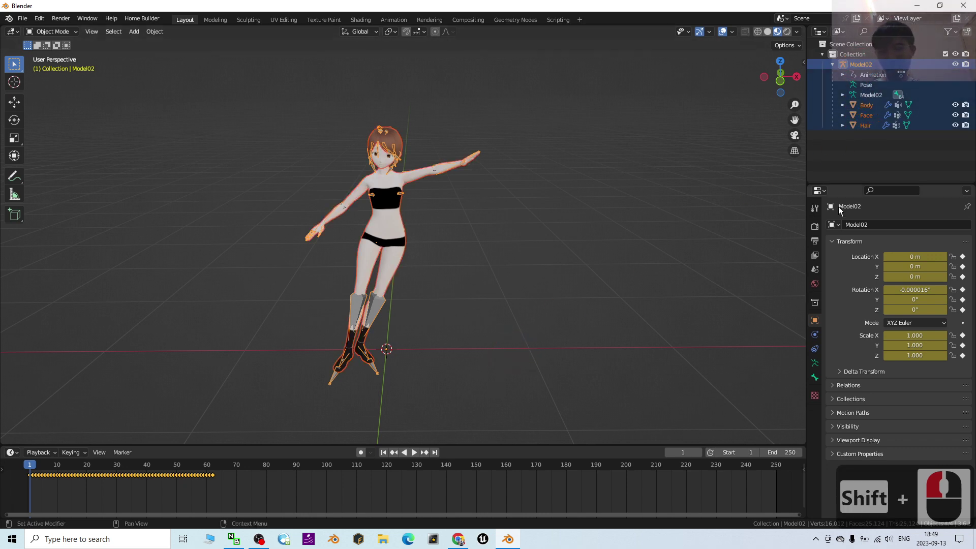
{"action": "left_click", "coordinate": [860, 65]}
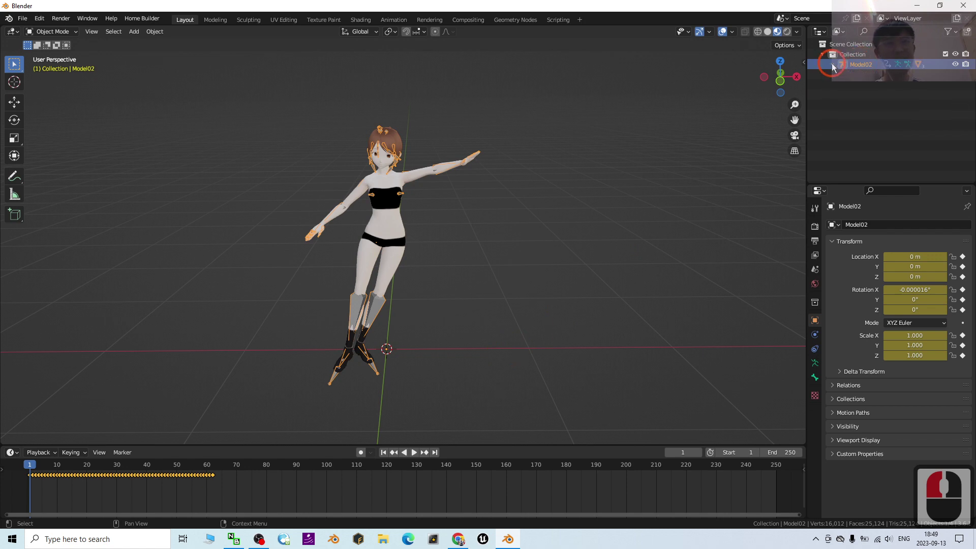
{"action": "double_click", "coordinate": [858, 64]}
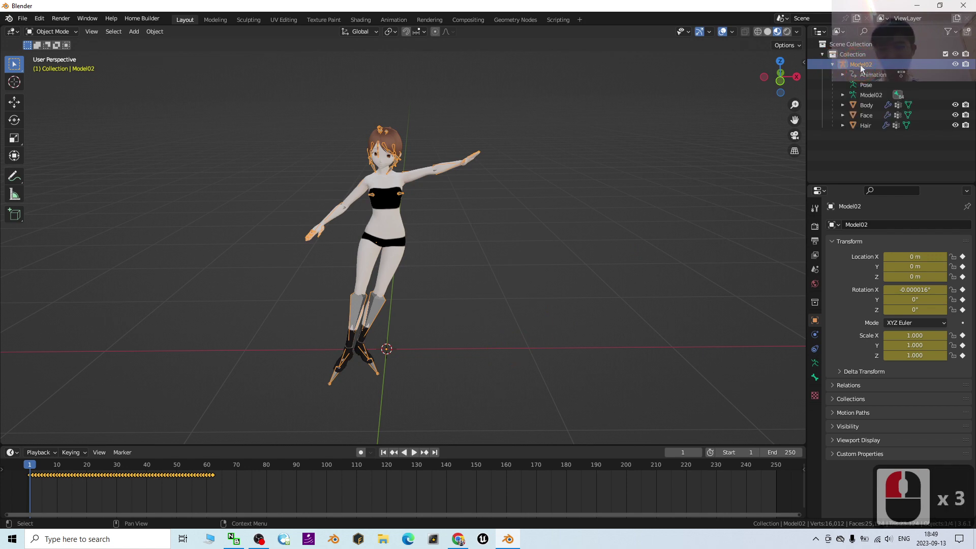
{"action": "left_click", "coordinate": [868, 124], "text": "shift"}
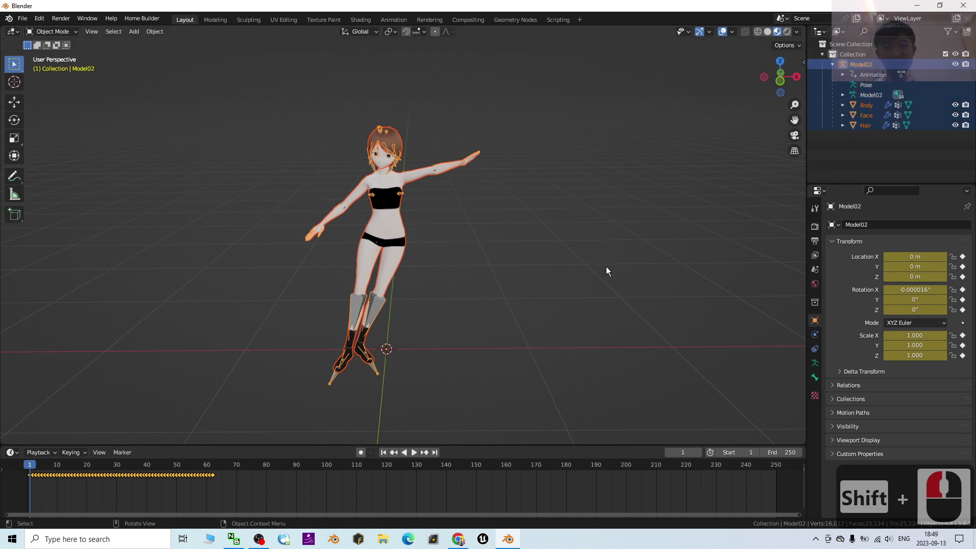
{"action": "key", "text": "ctrl+c"}
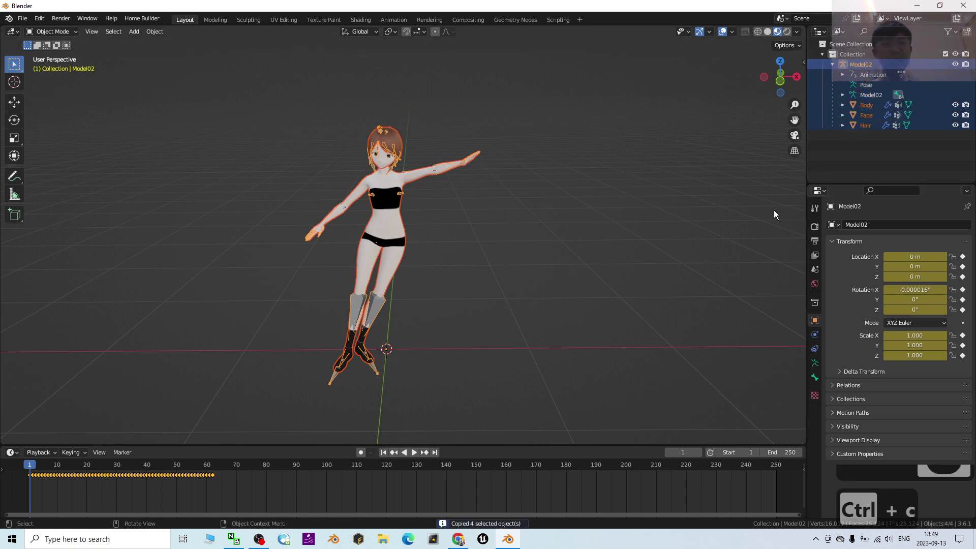
Step: Paste a duplicate of the four objects as Model02.001
{"action": "key", "text": "ctrl+v"}
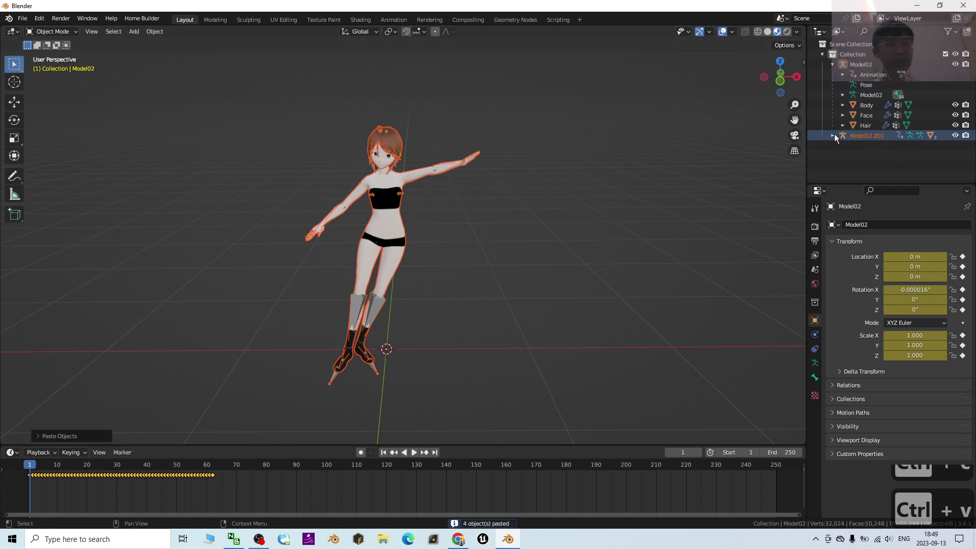
{"action": "left_click", "coordinate": [833, 136]}
{"action": "scroll", "coordinate": [865, 117], "scroll_direction": "down", "scroll_amount": 4}
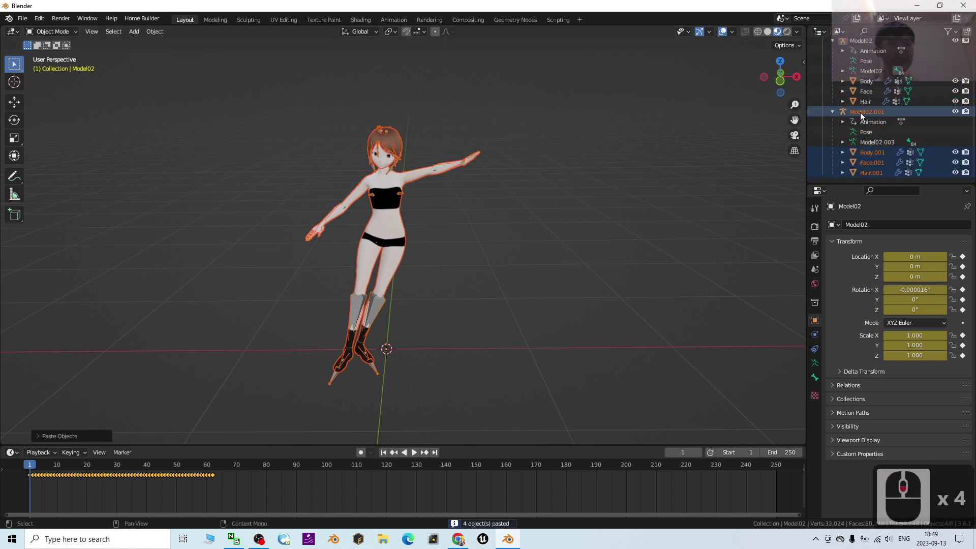
{"action": "left_click", "coordinate": [882, 116]}
Step: Rename the pasted armature Model02.001 to Model02.fliped
{"action": "double_click", "coordinate": [882, 116]}
{"action": "left_click_drag", "start_coordinate": [874, 112], "coordinate": [910, 109]}
{"action": "type", "text": "fliped"}
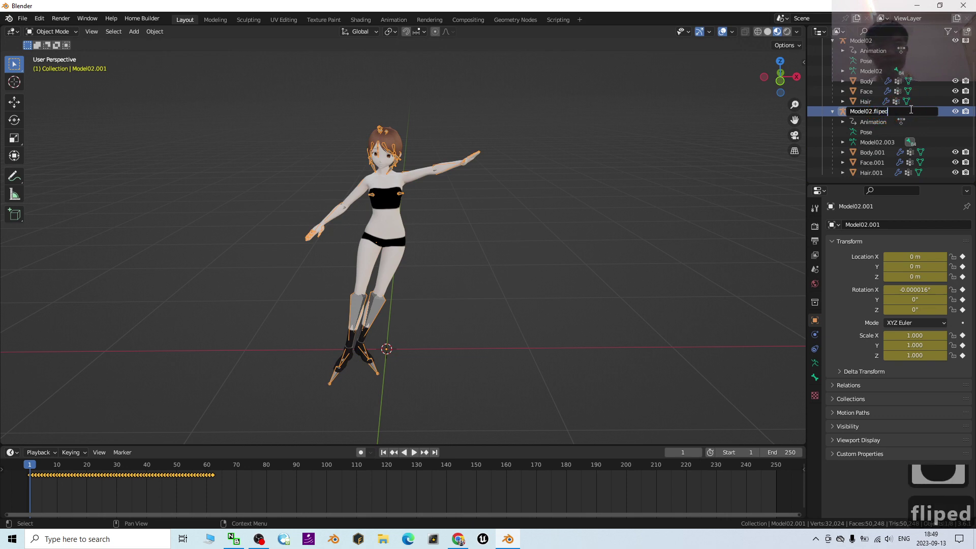
{"action": "key", "text": "Return"}
{"action": "left_click", "coordinate": [747, 252]}
{"action": "left_click", "coordinate": [870, 113]}
Step: Move Model02.fliped along X to 1.3457 m, beside the original avatar
{"action": "middle_click_drag", "start_coordinate": [630, 266], "coordinate": [517, 280], "text": "shift"}
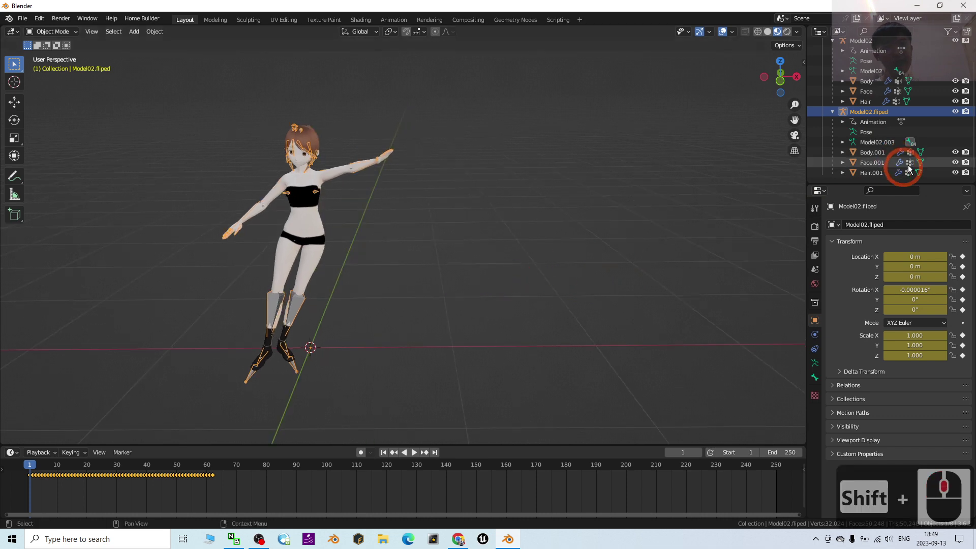
{"action": "left_click", "coordinate": [868, 114]}
{"action": "left_click", "coordinate": [865, 113]}
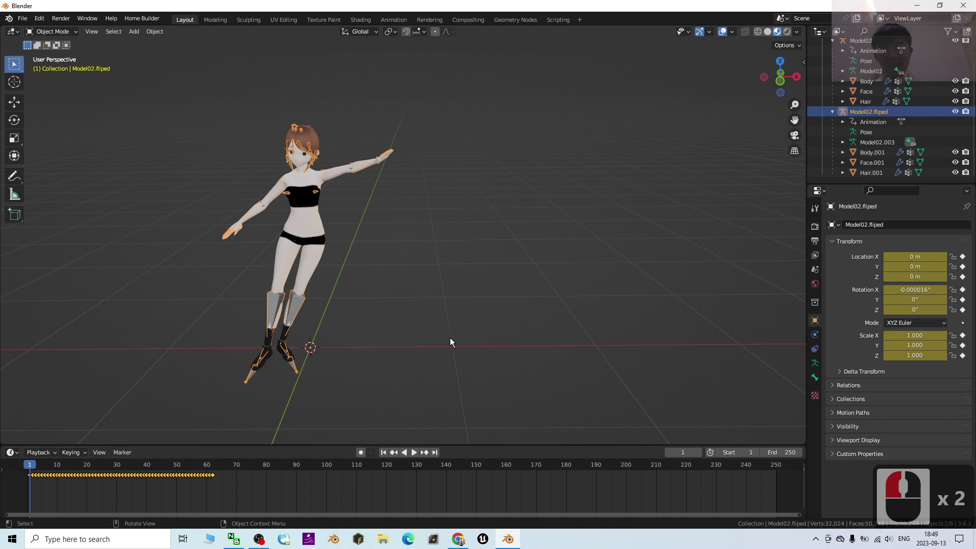
{"action": "key", "text": "g"}
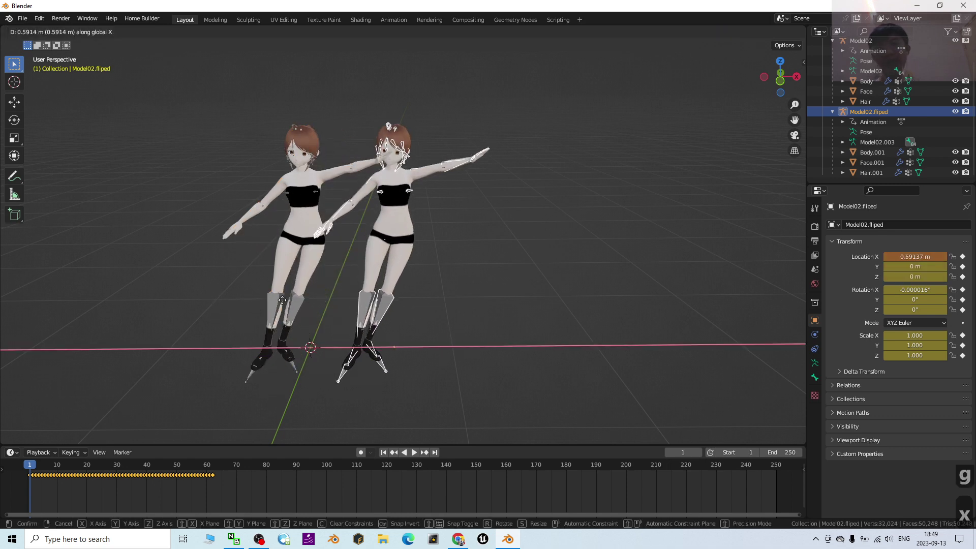
{"action": "key", "text": "x"}
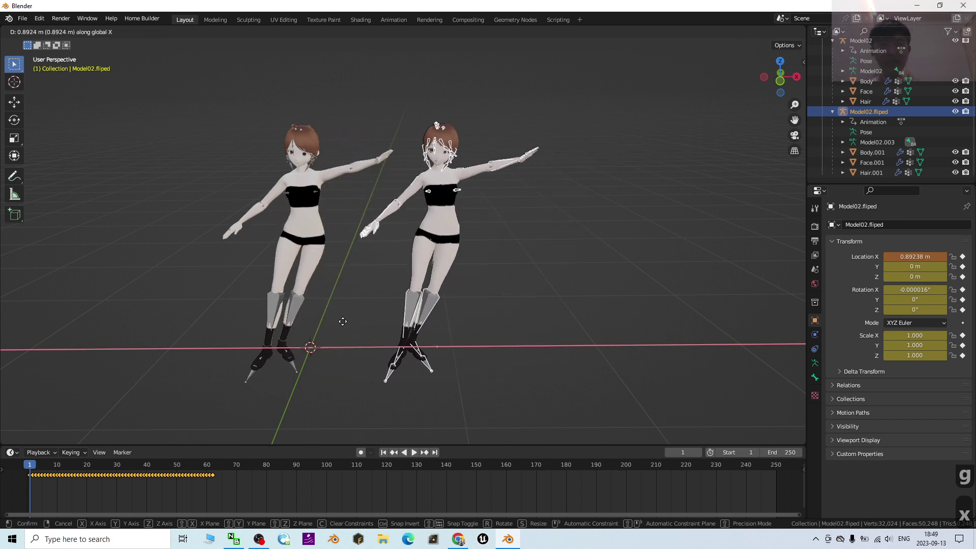
{"action": "left_click", "coordinate": [415, 319]}
{"action": "middle_click_drag", "start_coordinate": [535, 311], "coordinate": [541, 267]}
{"action": "left_click", "coordinate": [642, 285]}
{"action": "middle_click_drag", "start_coordinate": [634, 325], "coordinate": [553, 312]}
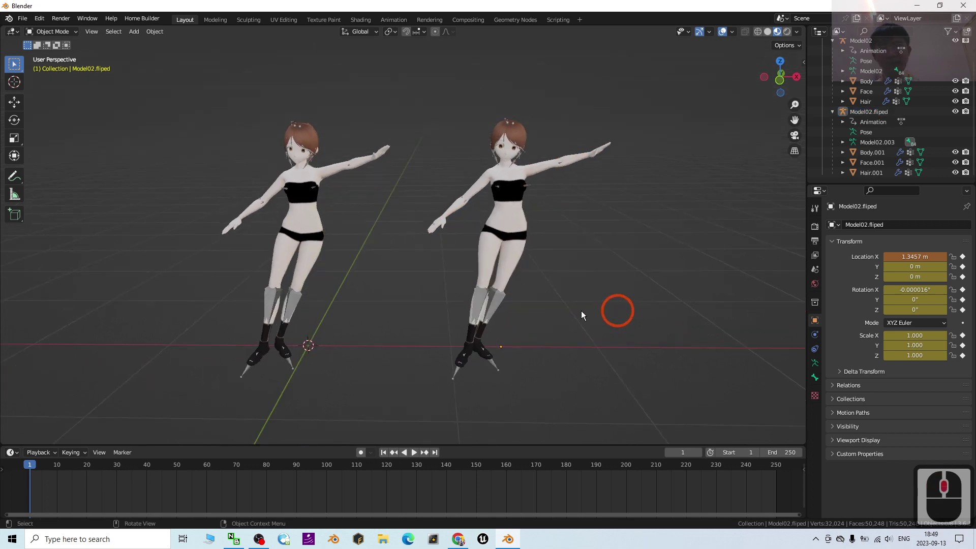
{"action": "left_click", "coordinate": [502, 300]}
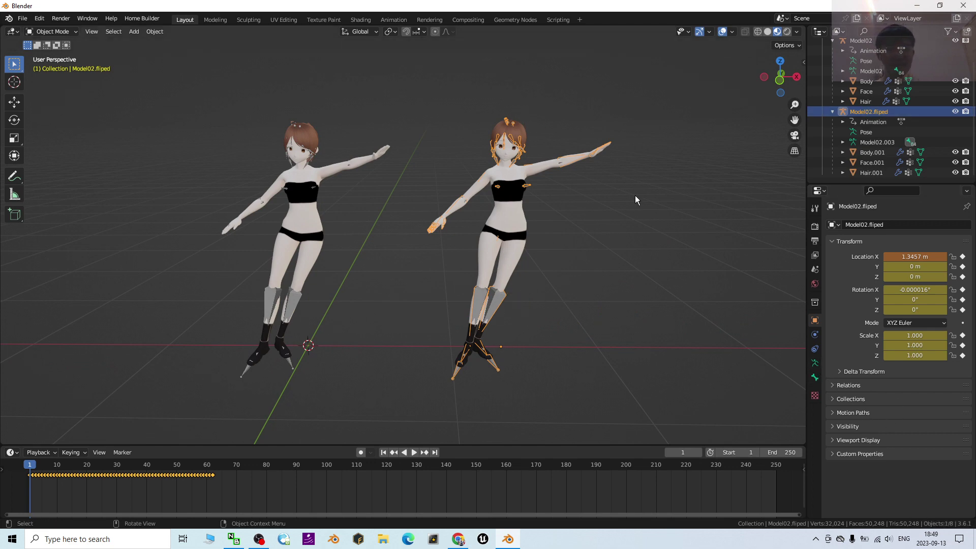
Step: Enable In Front under the armature's Viewport Display so Model02.fliped's bones show over its mesh
{"action": "scroll", "coordinate": [489, 393], "scroll_direction": "up", "scroll_amount": 2}
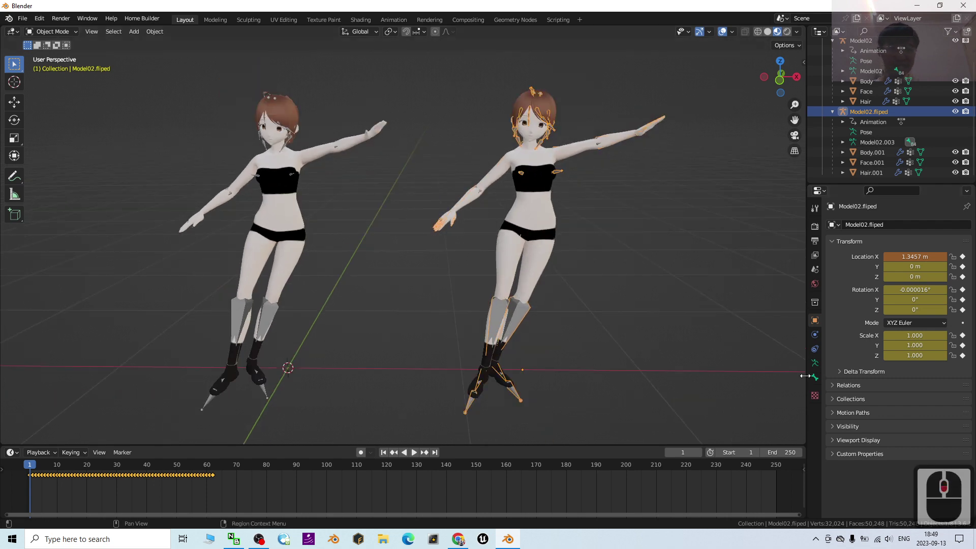
{"action": "left_click", "coordinate": [814, 363]}
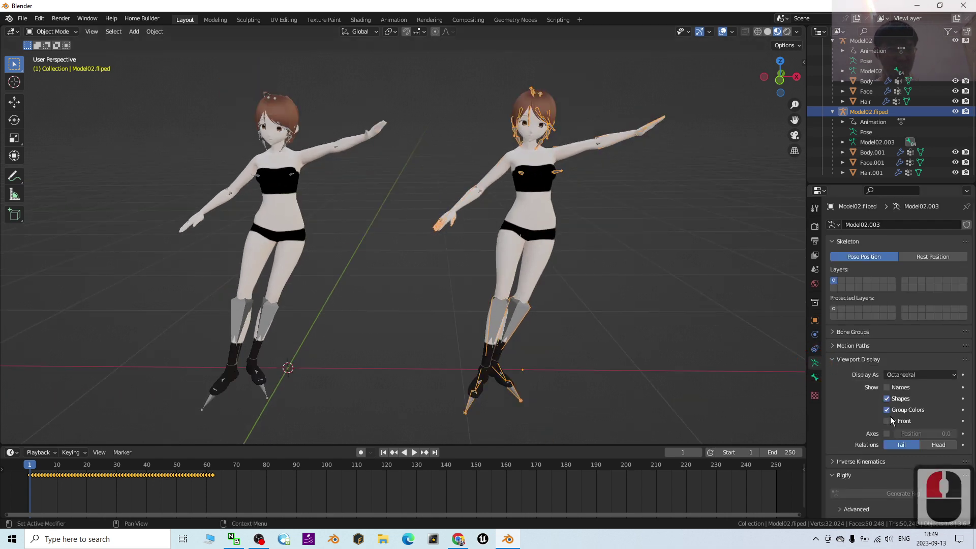
{"action": "left_click", "coordinate": [888, 420]}
{"action": "left_click", "coordinate": [888, 421]}
{"action": "left_click", "coordinate": [888, 421]}
{"action": "left_click", "coordinate": [506, 258]}
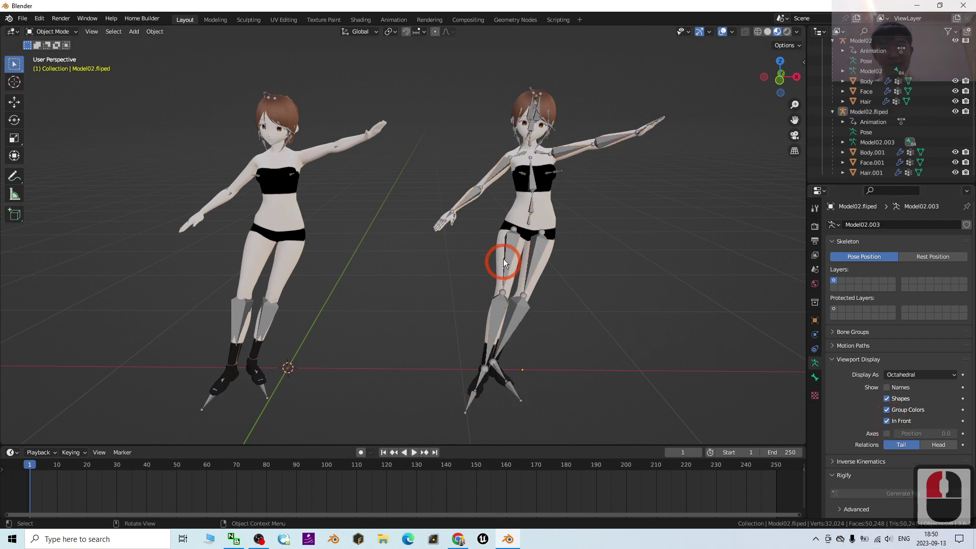
{"action": "left_click", "coordinate": [535, 246]}
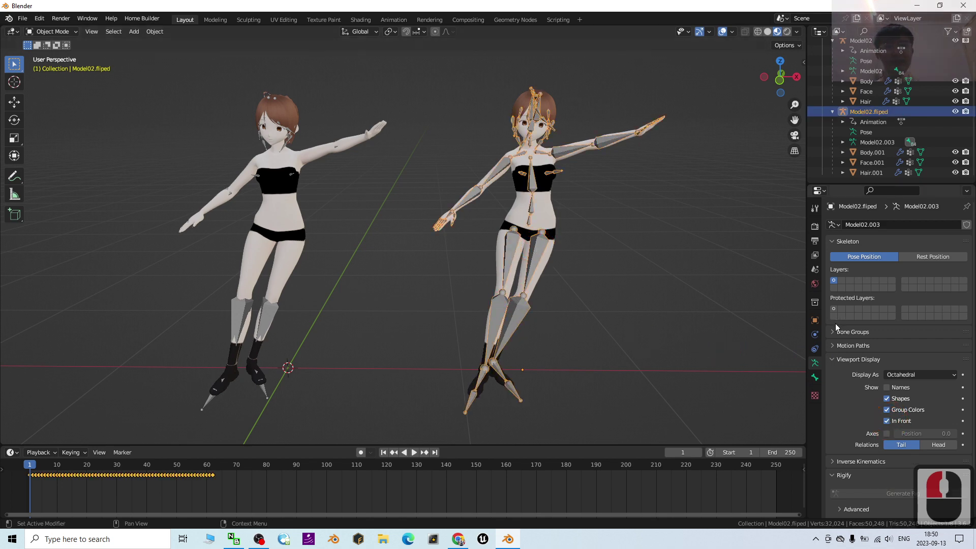
Step: Set Model02.fliped's Scale X to -1 to mirror it, then reselect its armature
{"action": "left_click", "coordinate": [814, 321]}
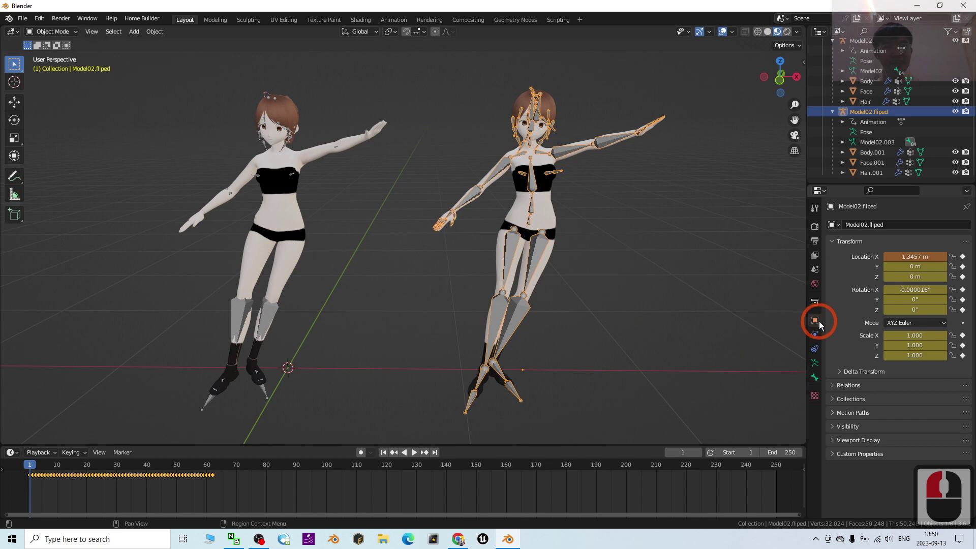
{"action": "left_click", "coordinate": [900, 338]}
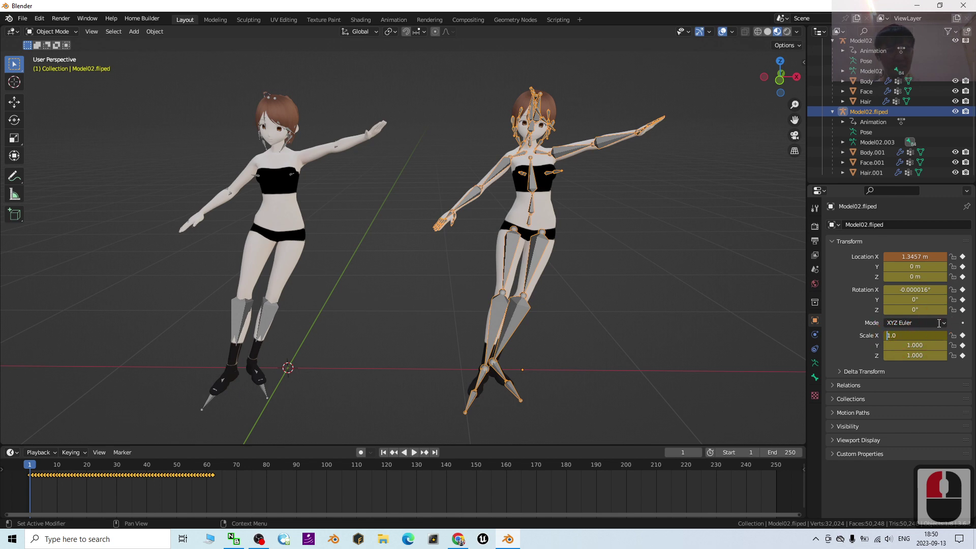
{"action": "type", "text": "-"}
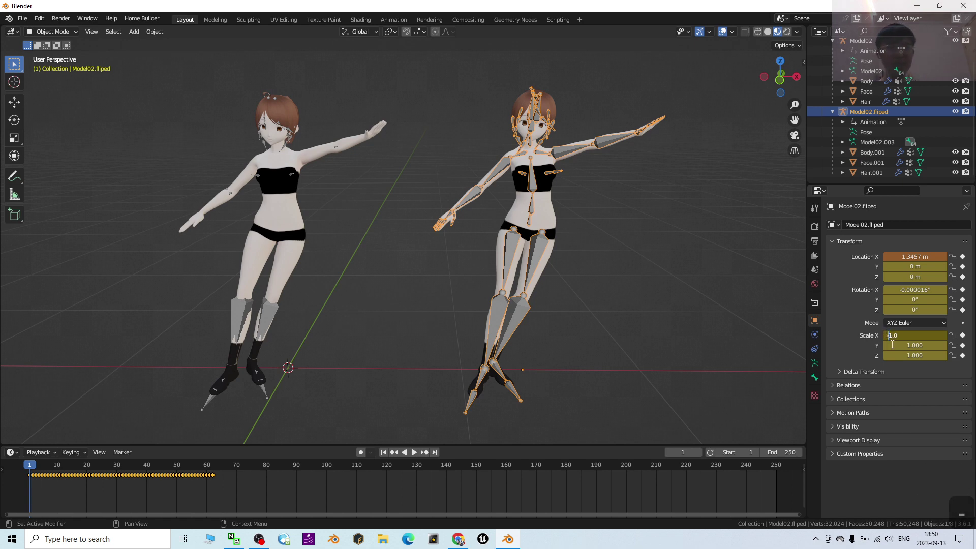
{"action": "key", "text": "Return"}
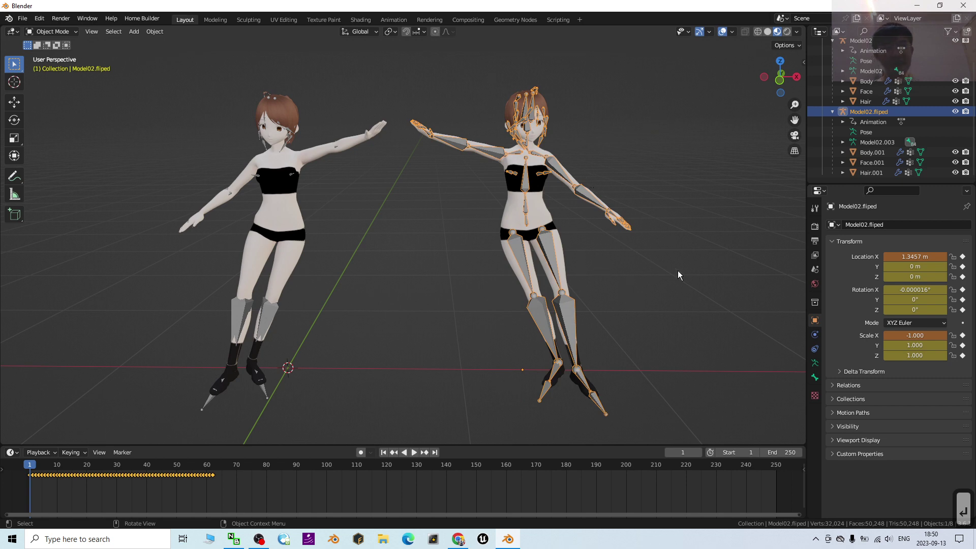
{"action": "left_click", "coordinate": [567, 255]}
{"action": "double_click", "coordinate": [549, 244]}
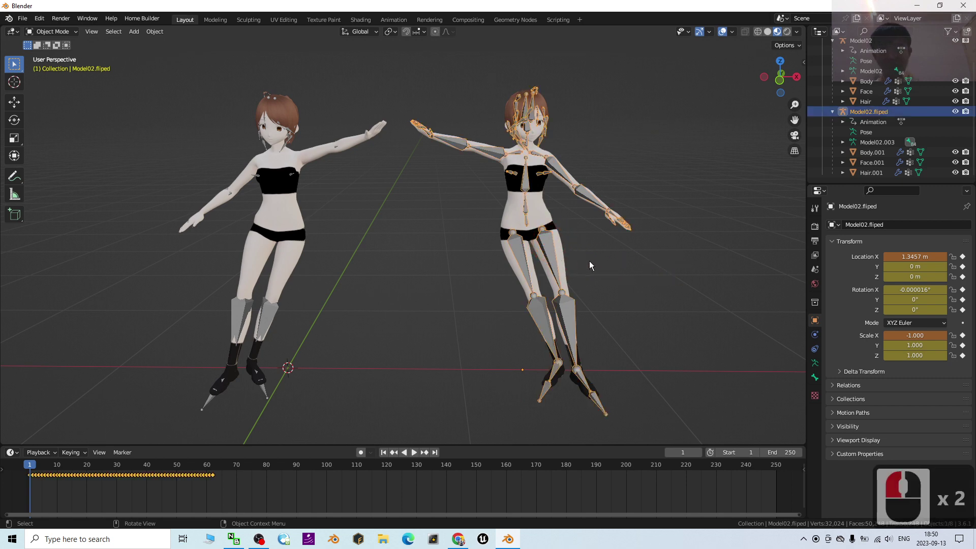
{"action": "key", "text": "ctrl+a"}
Step: Apply All Transforms to Deltas on Model02.fliped, resetting Location X to 0 and Scale X to 1
{"action": "key", "text": "Escape"}
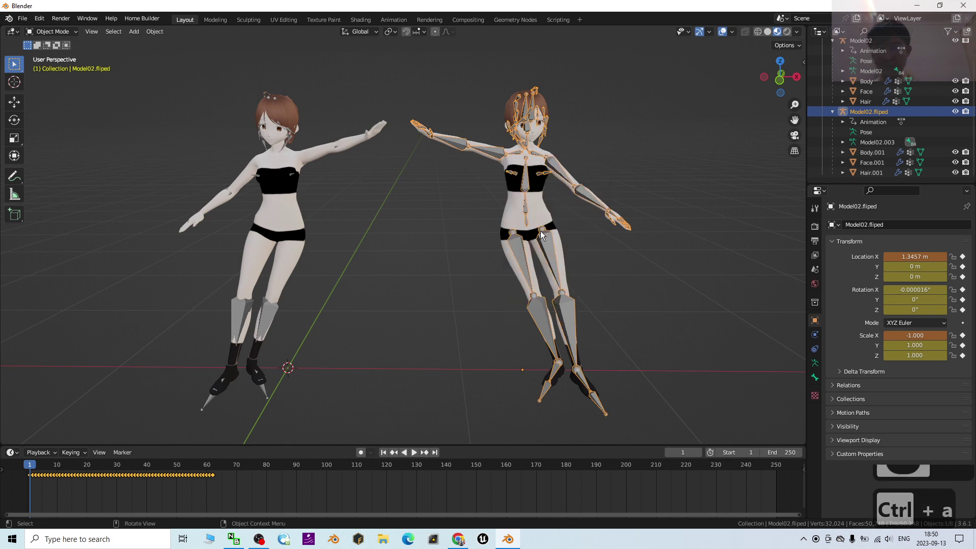
{"action": "key", "text": "ctrl+a"}
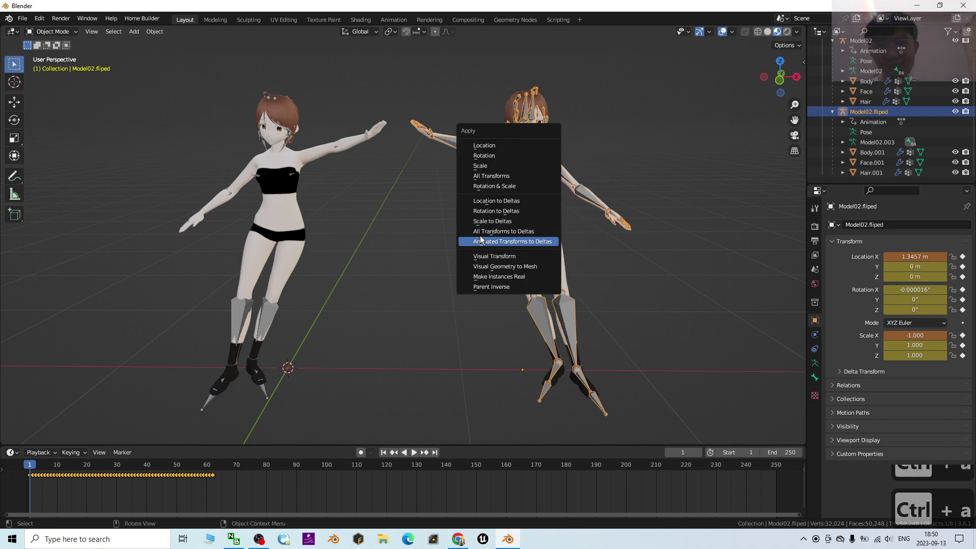
{"action": "left_click", "coordinate": [531, 234]}
{"action": "left_click", "coordinate": [662, 286]}
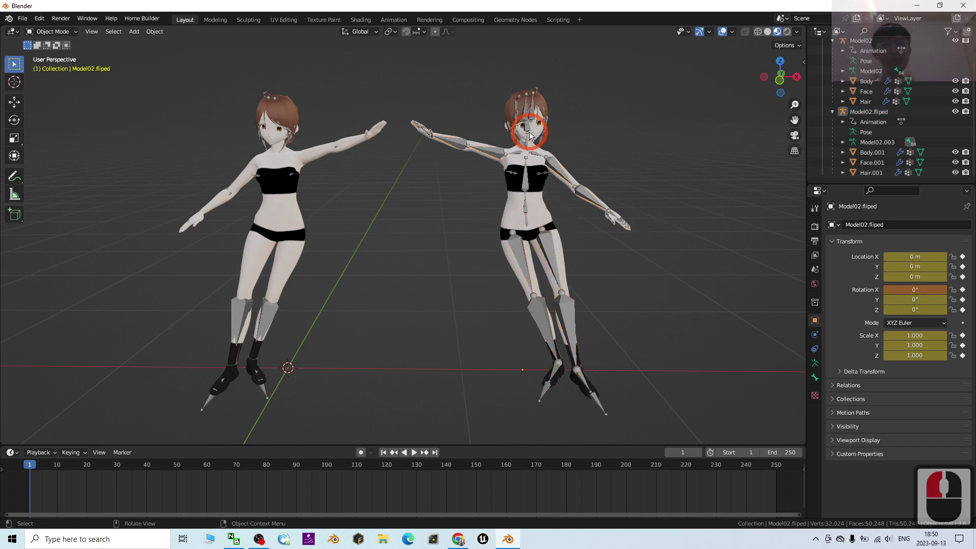
{"action": "left_click", "coordinate": [549, 104]}
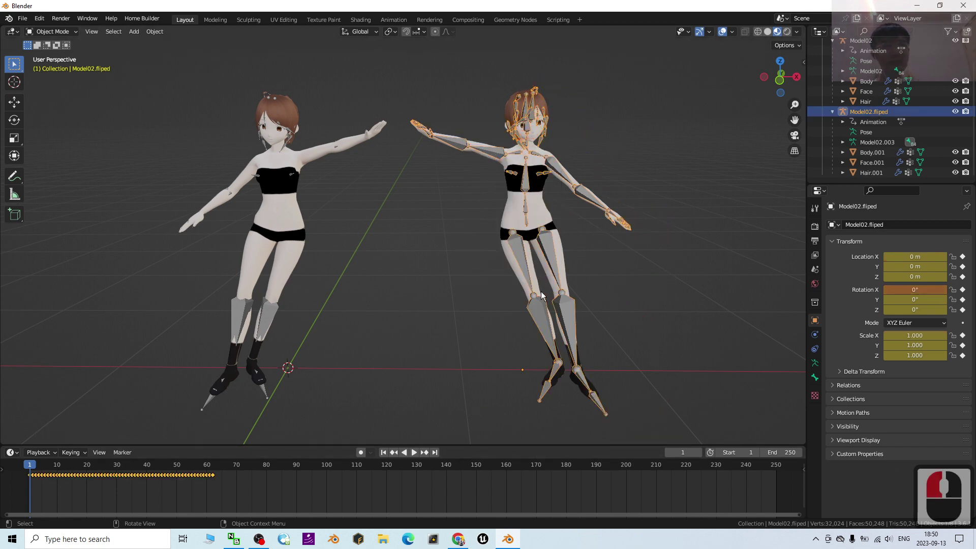
{"action": "middle_click_drag", "start_coordinate": [518, 352], "coordinate": [451, 288]}
Step: Play the animation to watch the copy move mirrored, then return to frame 1
{"action": "left_click", "coordinate": [415, 453]}
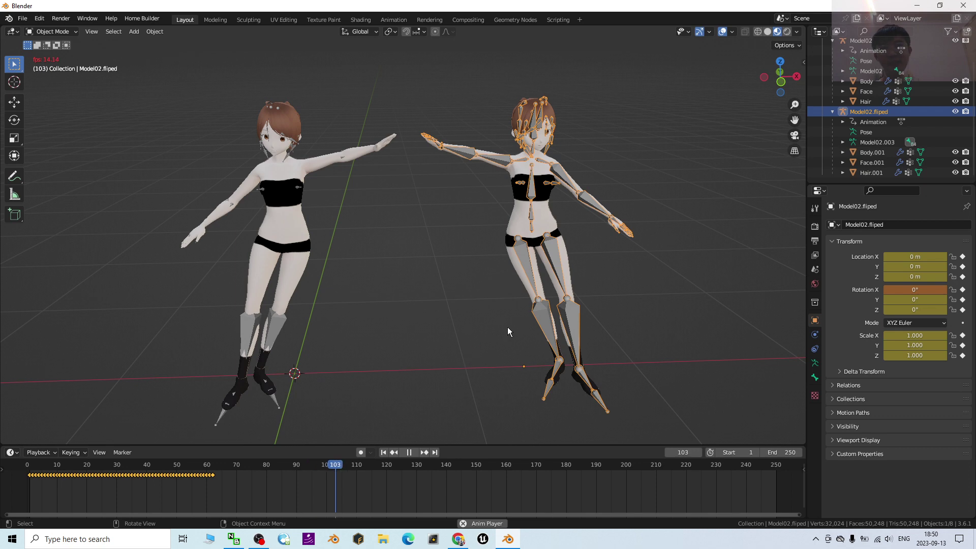
{"action": "left_click", "coordinate": [410, 452]}
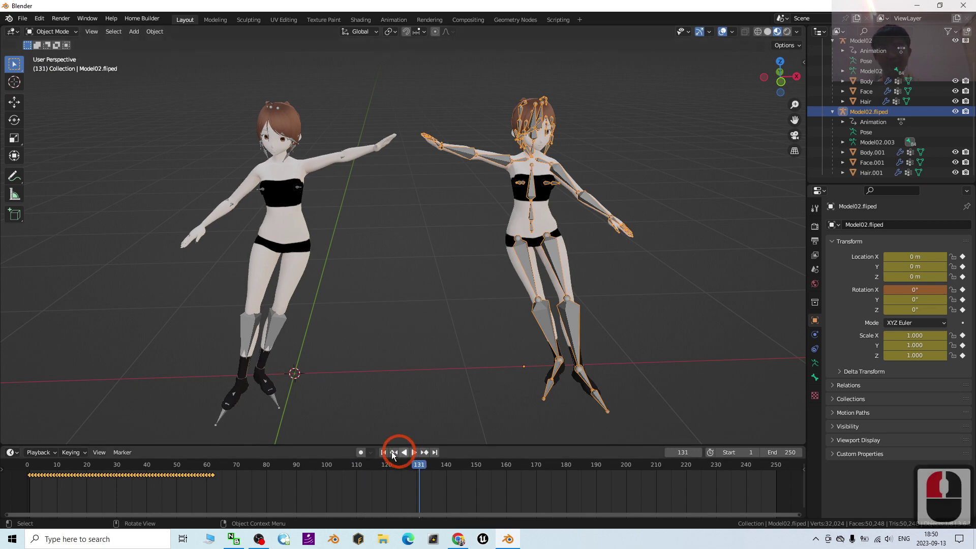
{"action": "left_click", "coordinate": [384, 452]}
{"action": "scroll", "coordinate": [605, 227], "scroll_direction": "up", "scroll_amount": 2}
{"action": "middle_click_drag", "start_coordinate": [645, 245], "coordinate": [613, 224], "text": "shift"}
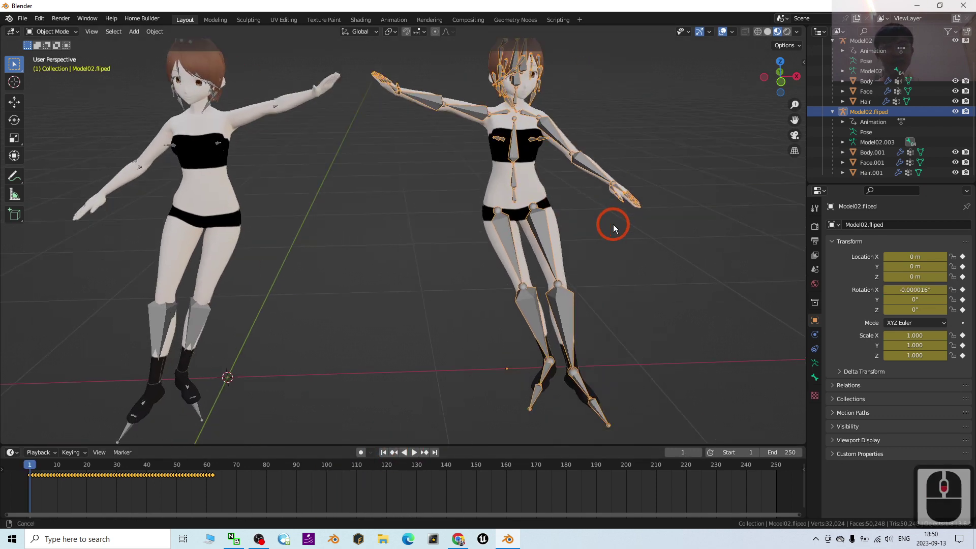
Step: Turn off the armature's In Front display, test-play the animation, and jump back to frame 1
{"action": "left_click", "coordinate": [815, 363]}
{"action": "left_click", "coordinate": [887, 421]}
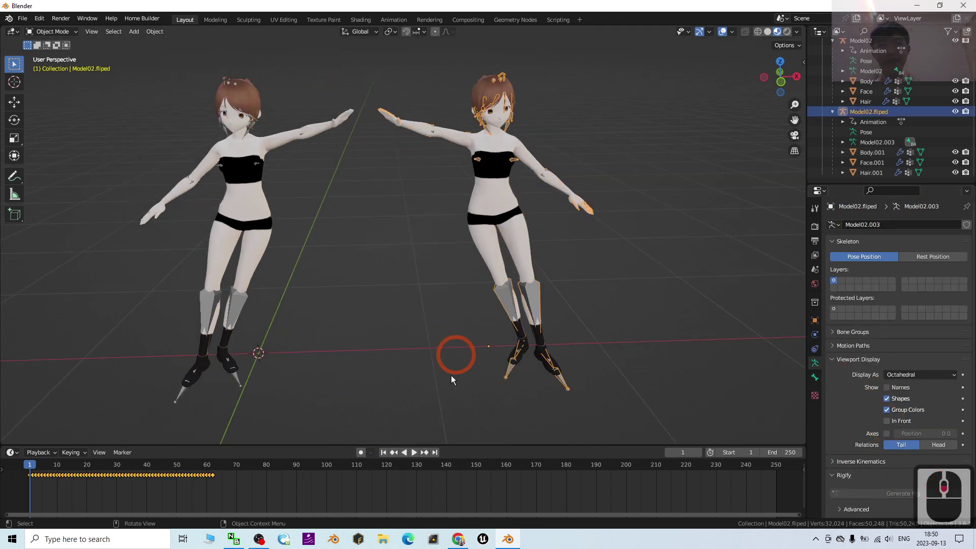
{"action": "left_click", "coordinate": [415, 452]}
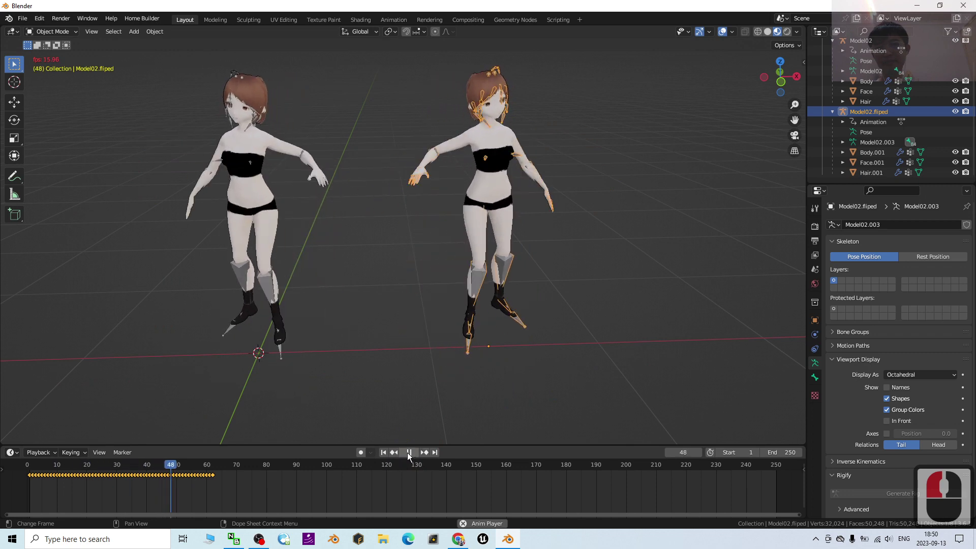
{"action": "left_click", "coordinate": [407, 453]}
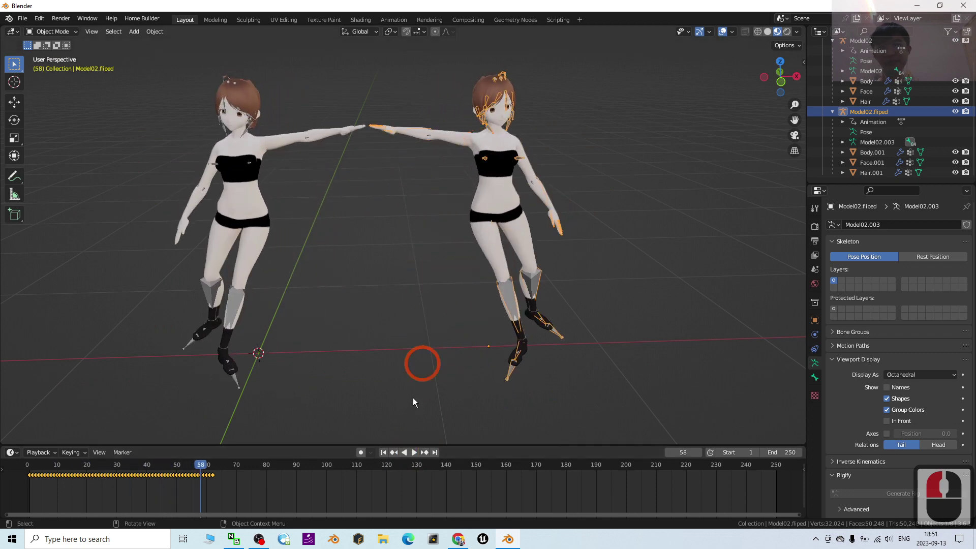
{"action": "left_click", "coordinate": [383, 452]}
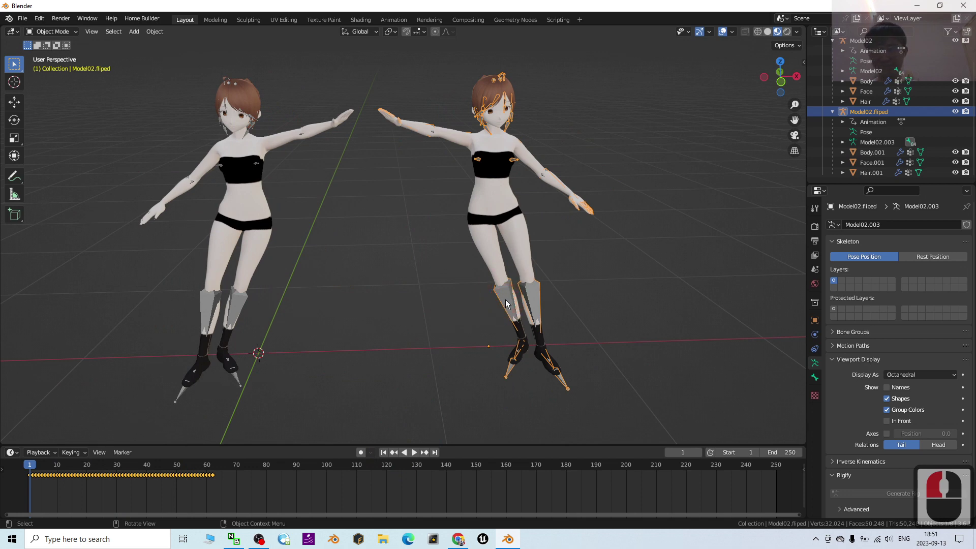
Step: Move Model02.fliped along global X closer to the original until their outstretched hands nearly meet
{"action": "key", "text": "g"}
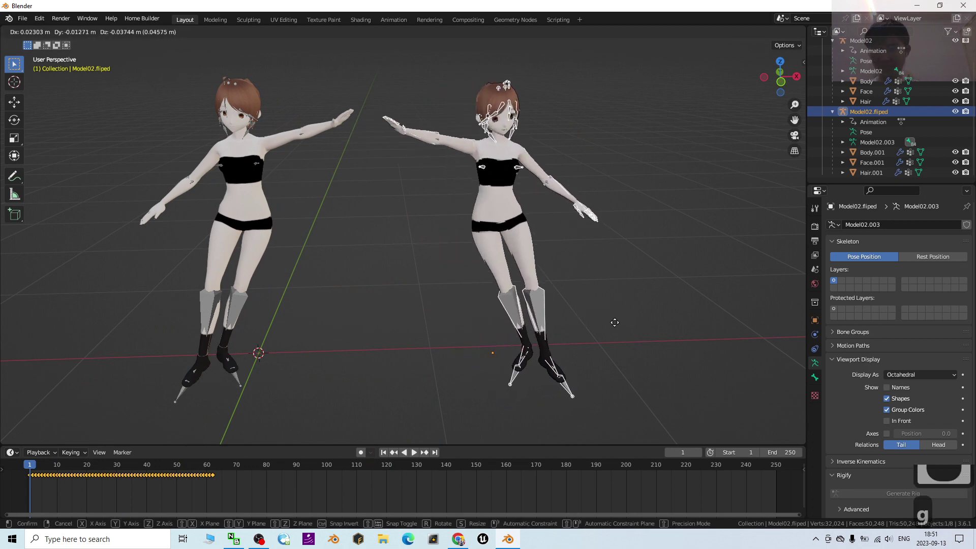
{"action": "key", "text": "x"}
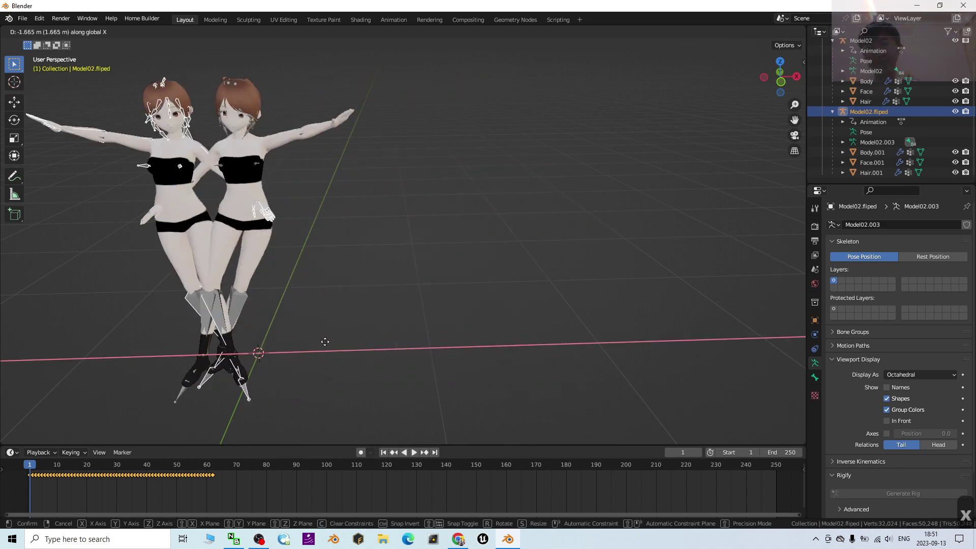
{"action": "left_click", "coordinate": [541, 349]}
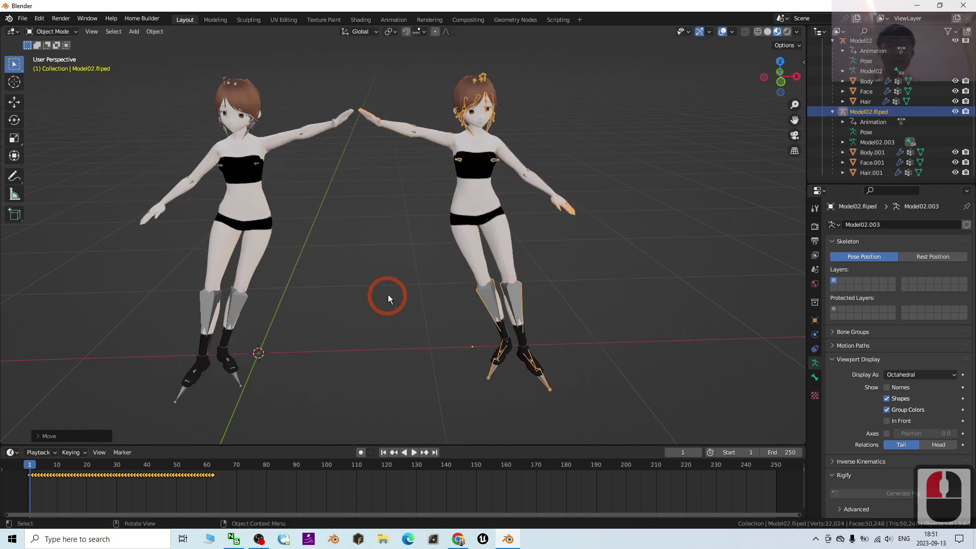
{"action": "middle_click_drag", "start_coordinate": [388, 294], "coordinate": [370, 389]}
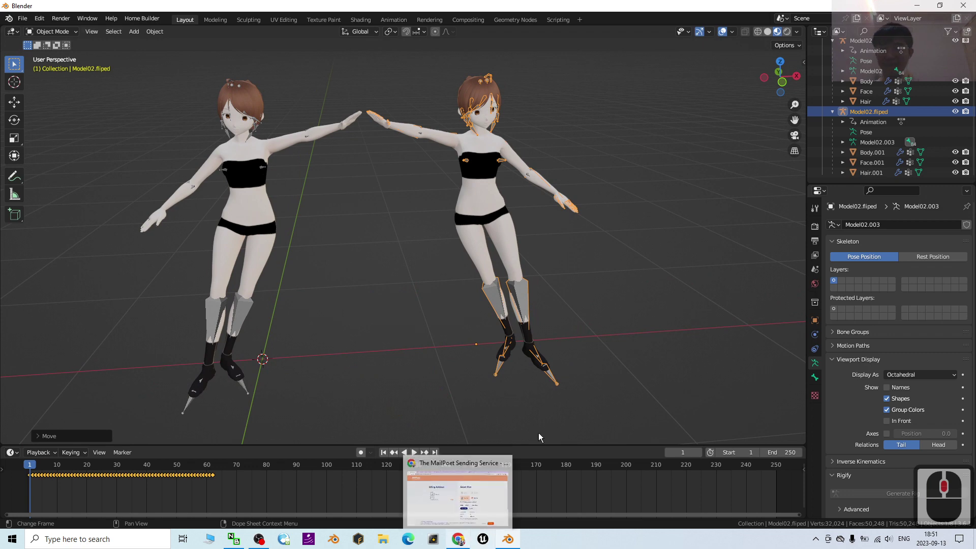
{"action": "scroll", "coordinate": [532, 286], "scroll_direction": "up", "scroll_amount": 2}
Step: Slide the mirrored avatar 0.3661 m to the right along the global X axis
{"action": "left_click", "coordinate": [391, 301]}
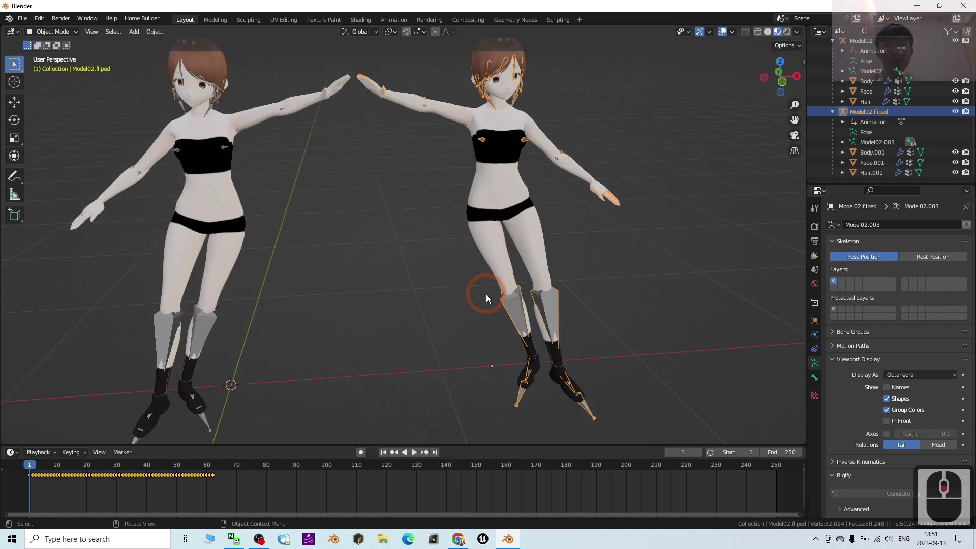
{"action": "scroll", "coordinate": [392, 302], "scroll_direction": "down", "scroll_amount": 2}
{"action": "key", "text": "g"}
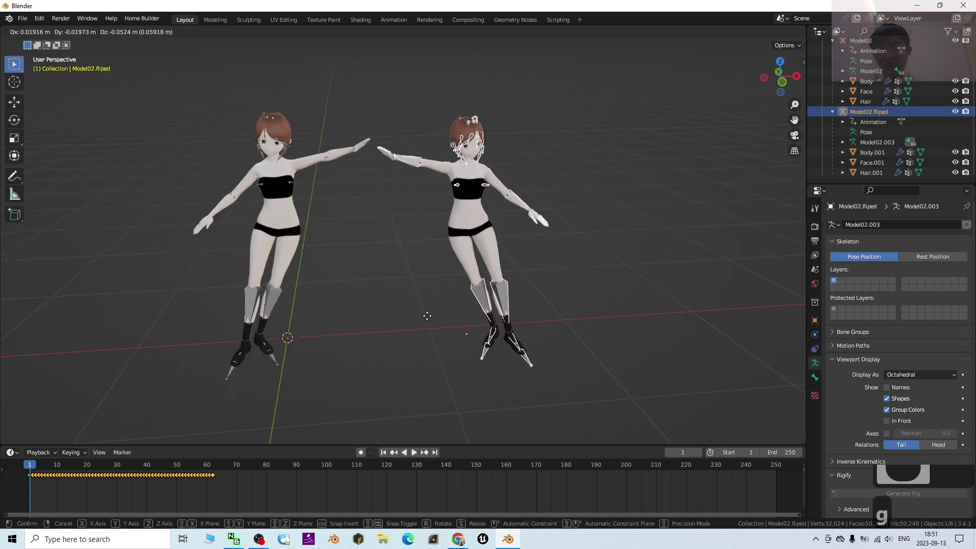
{"action": "key", "text": "x"}
{"action": "left_click", "coordinate": [529, 299]}
Step: Orbit around both avatars and scrub the animation to check their raised hands meet
{"action": "middle_click_drag", "start_coordinate": [529, 298], "coordinate": [647, 259]}
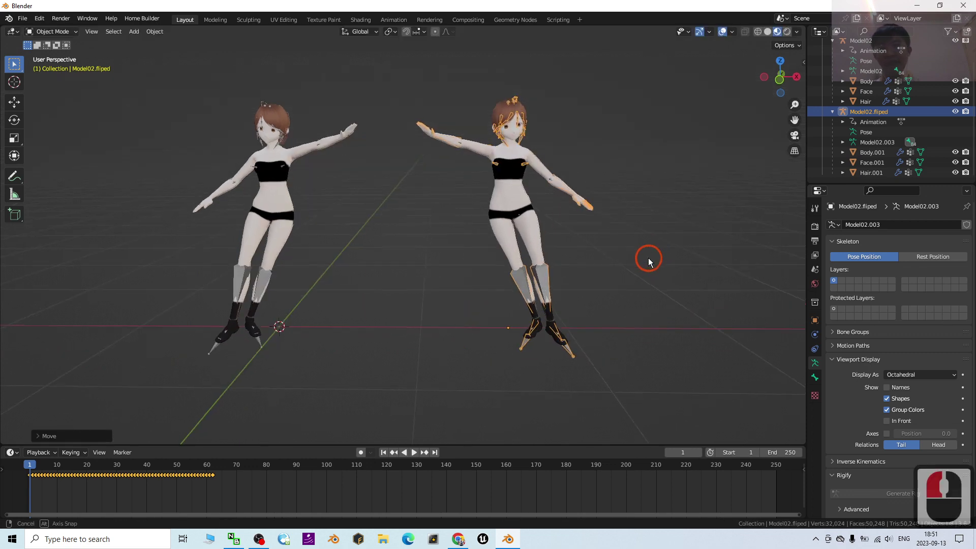
{"action": "scroll", "coordinate": [366, 206], "scroll_direction": "up", "scroll_amount": 2}
{"action": "scroll", "coordinate": [447, 225], "scroll_direction": "down", "scroll_amount": 2}
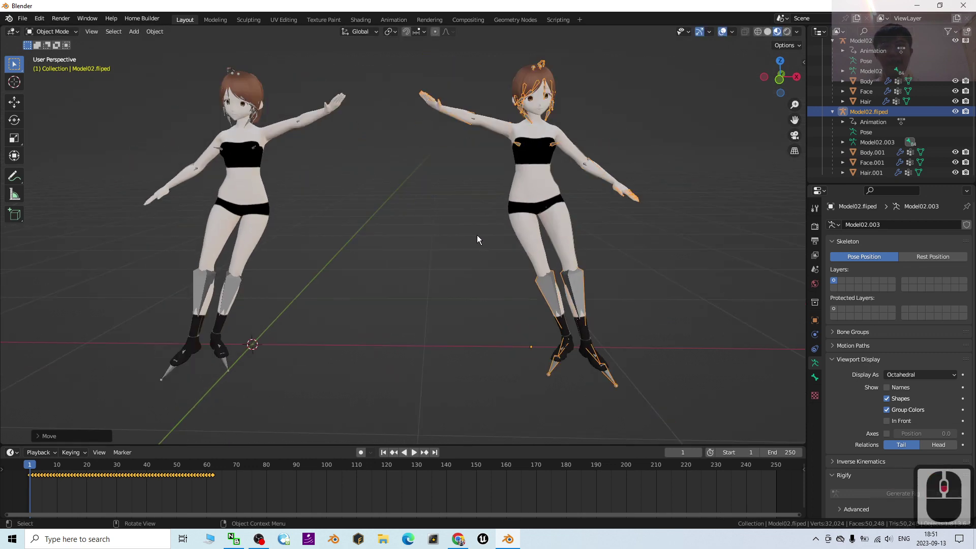
{"action": "middle_click_drag", "start_coordinate": [477, 234], "coordinate": [418, 242], "text": "shift"}
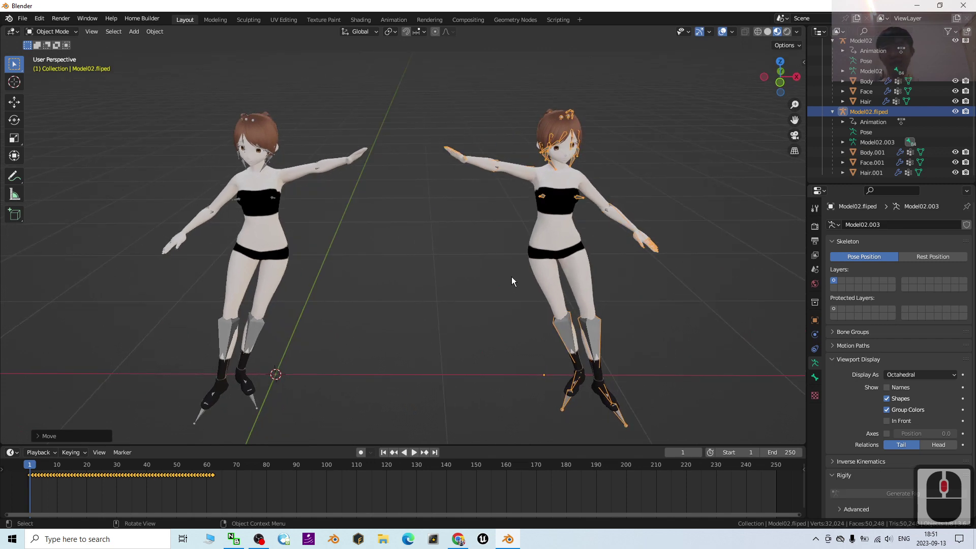
{"action": "middle_click_drag", "start_coordinate": [414, 315], "coordinate": [329, 210]}
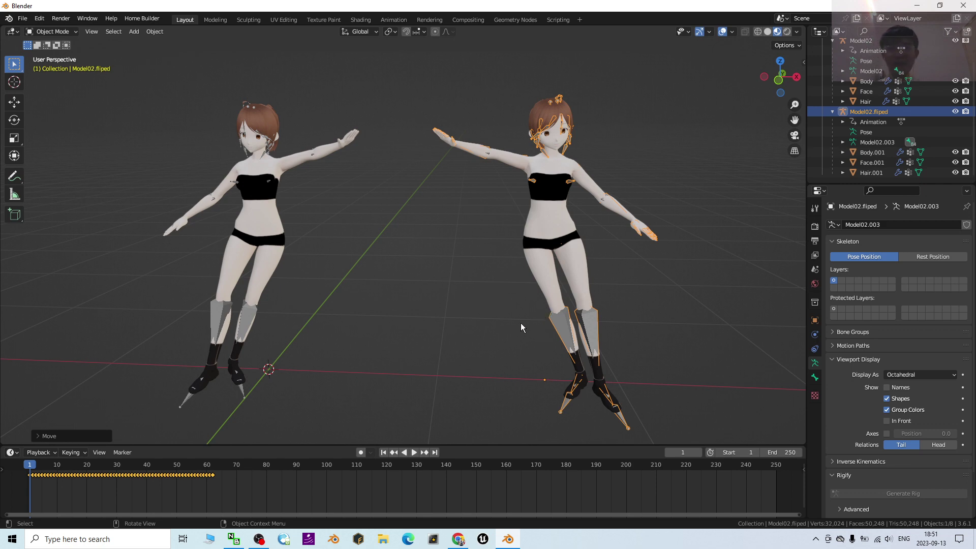
{"action": "scroll", "coordinate": [432, 324], "scroll_direction": "up", "scroll_amount": 1}
{"action": "scroll", "coordinate": [432, 322], "scroll_direction": "down", "scroll_amount": 1}
{"action": "middle_click_drag", "start_coordinate": [432, 322], "coordinate": [455, 317]}
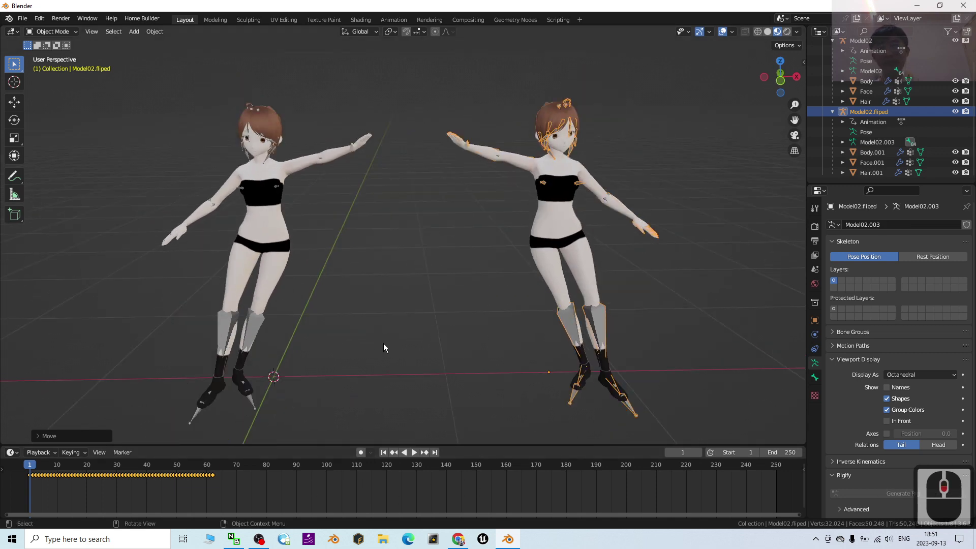
{"action": "mouse_move", "coordinate": [383, 343]}
{"action": "middle_mouse_down"}
{"action": "mouse_move", "coordinate": [501, 322]}
{"action": "mouse_move", "coordinate": [355, 336]}
{"action": "mouse_move", "coordinate": [383, 334]}
{"action": "middle_mouse_up"}
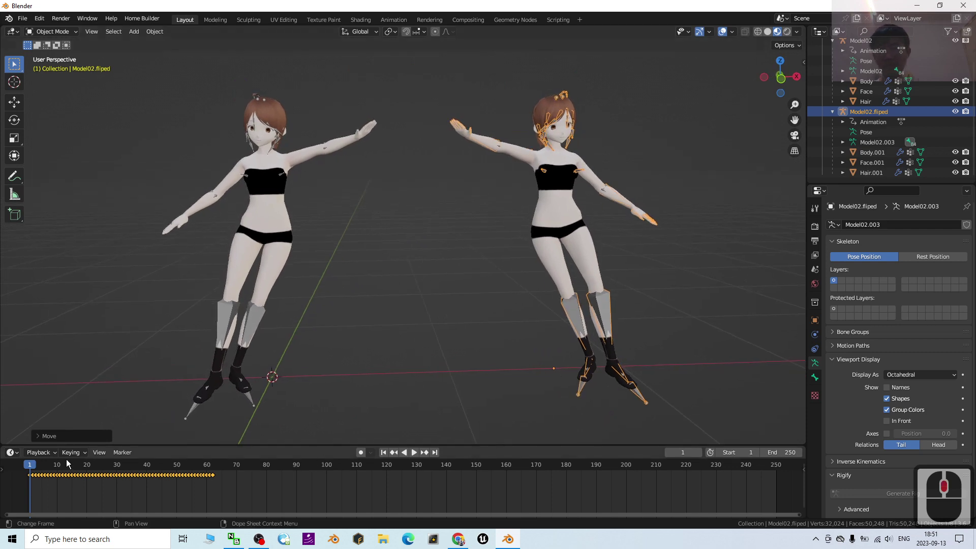
{"action": "left_click_drag", "start_coordinate": [39, 465], "coordinate": [70, 463]}
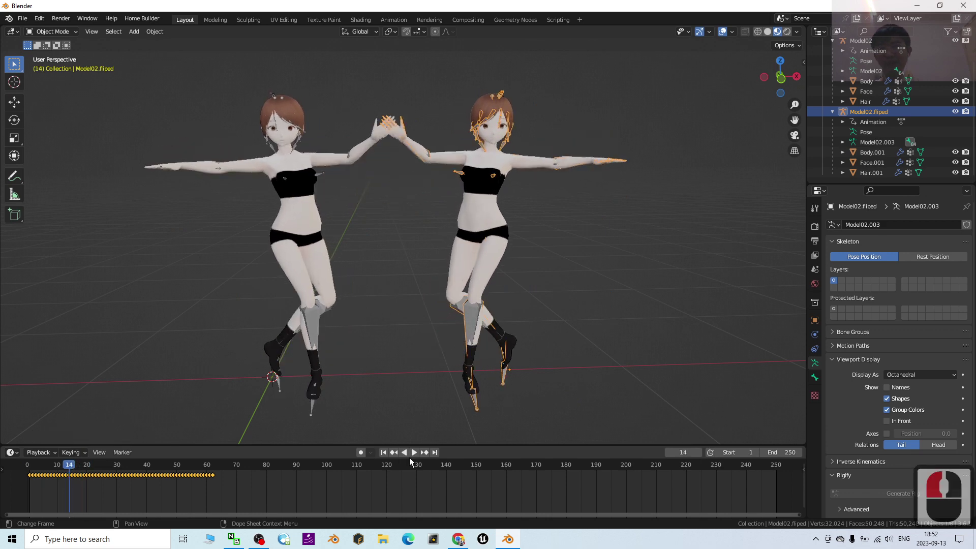
Step: Return to frame 1 and shift the mirrored avatar another 0.3133 m right along X
{"action": "left_click", "coordinate": [384, 453]}
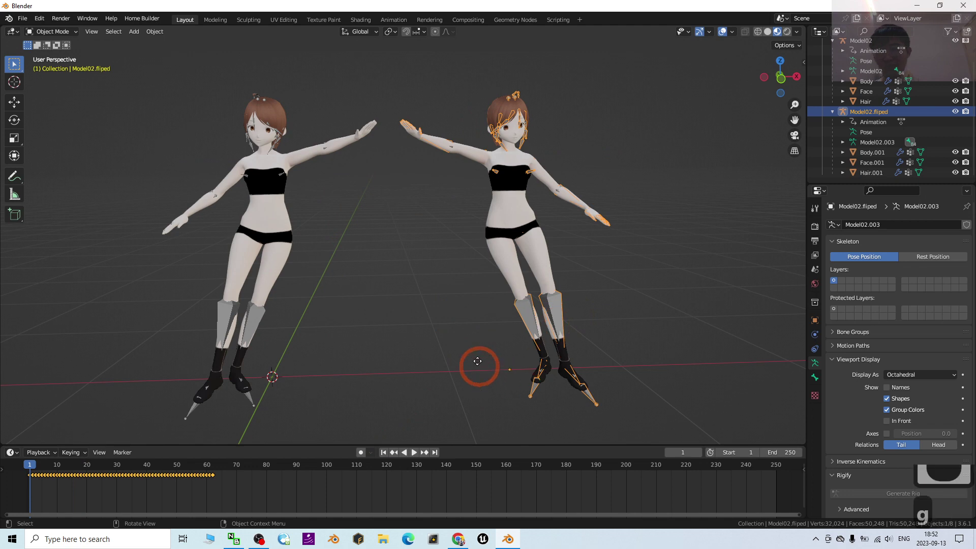
{"action": "key", "text": "g"}
{"action": "key", "text": "x"}
{"action": "left_click", "coordinate": [545, 375]}
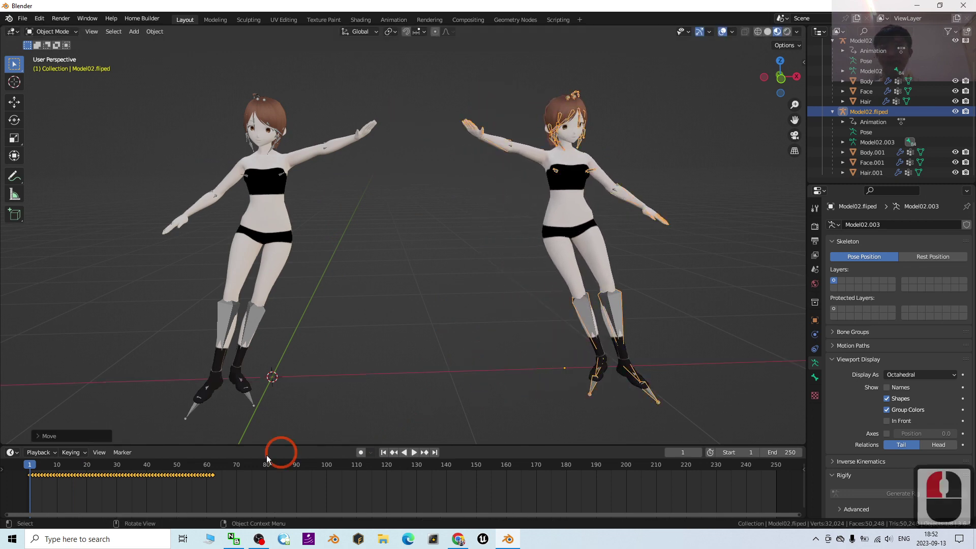